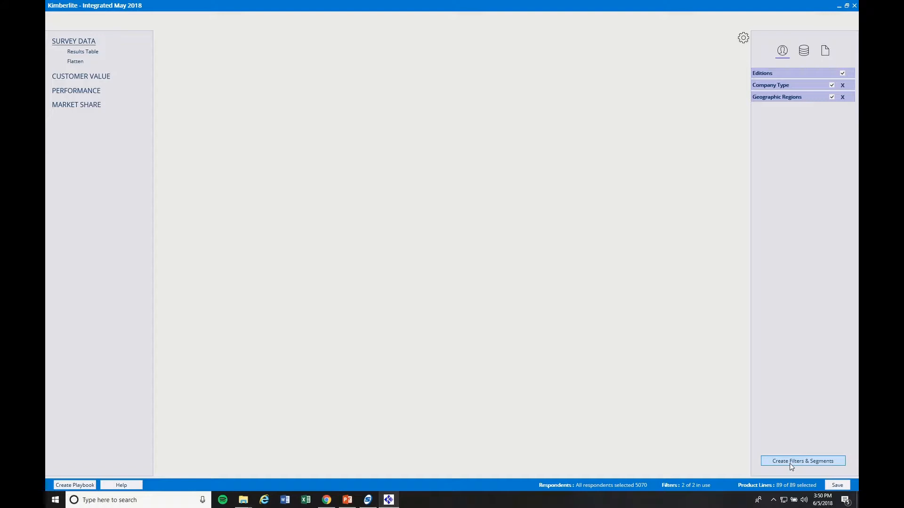
Load the Geographic Regions filter set in the Filters & Segments editor.
click(790, 461)
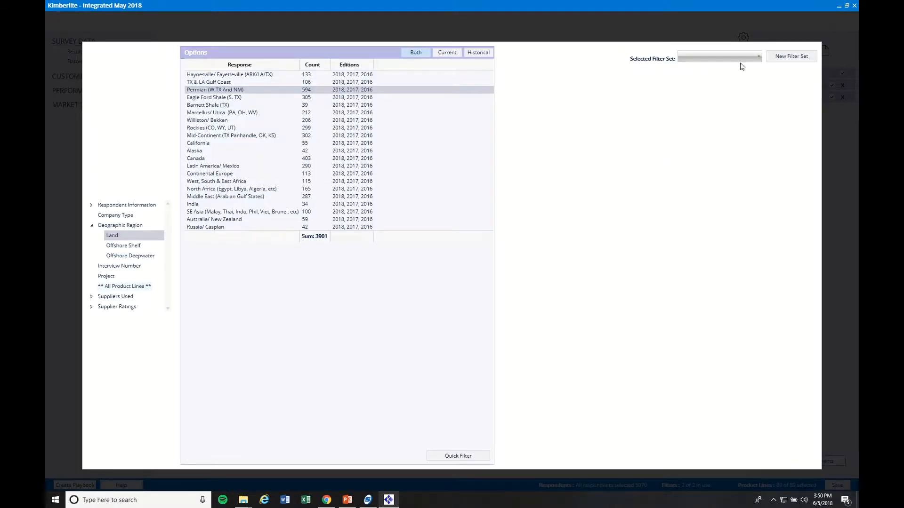
click(757, 58)
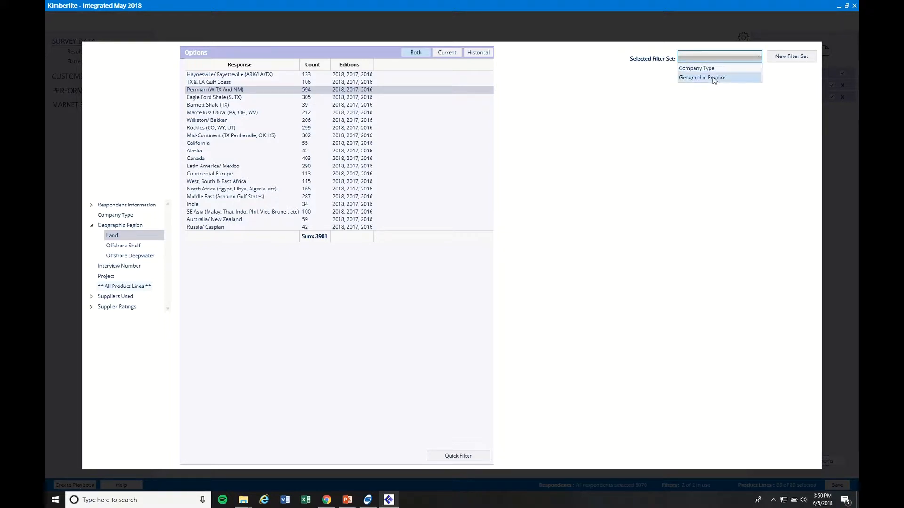
click(705, 79)
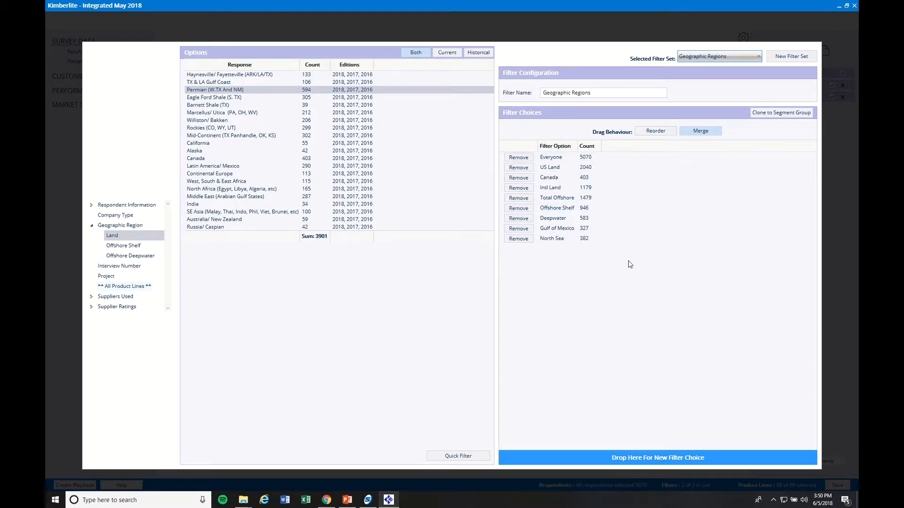
Create a new filter set and rename it to 'Middle East'.
click(792, 57)
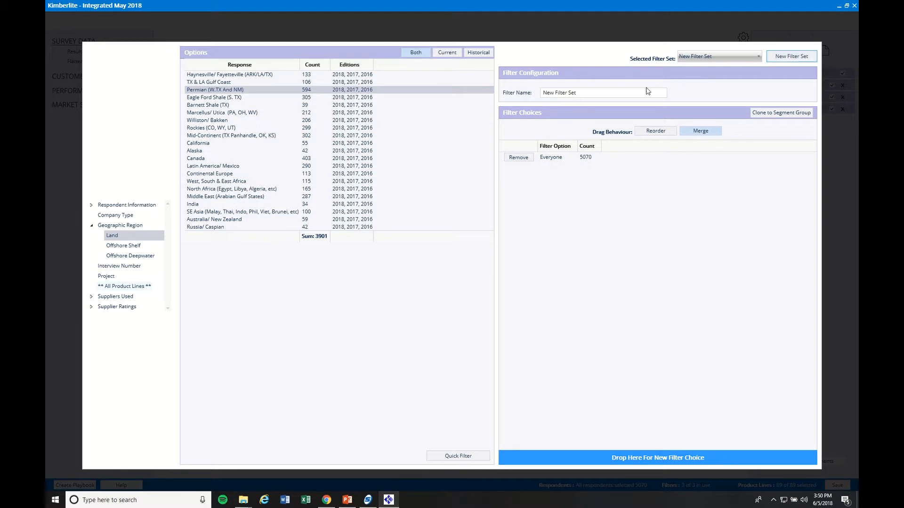
click(594, 93)
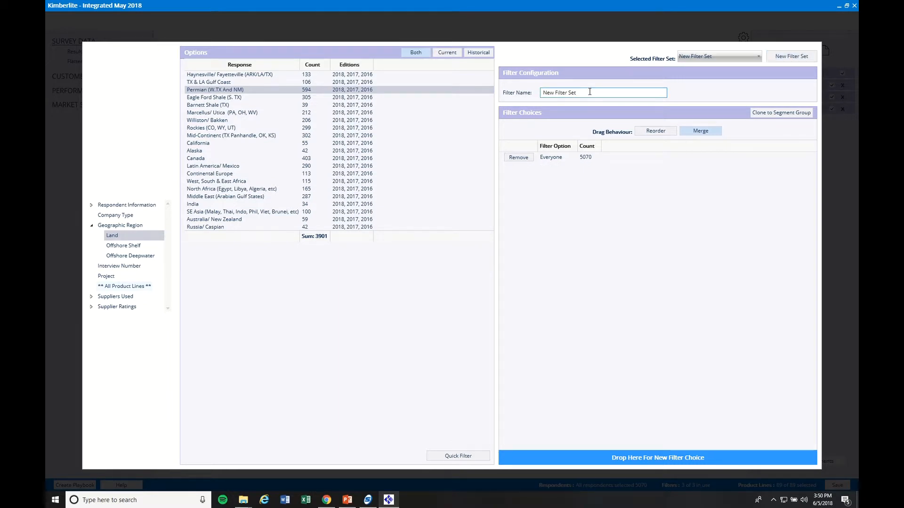
key(BackSpace)
key(BackSpace)
key(BackSpace)
key(BackSpace)
key(BackSpace)
key(BackSpace)
key(BackSpace)
key(BackSpace)
key(BackSpace)
key(BackSpace)
key(BackSpace)
key(BackSpace)
text(Middle East)
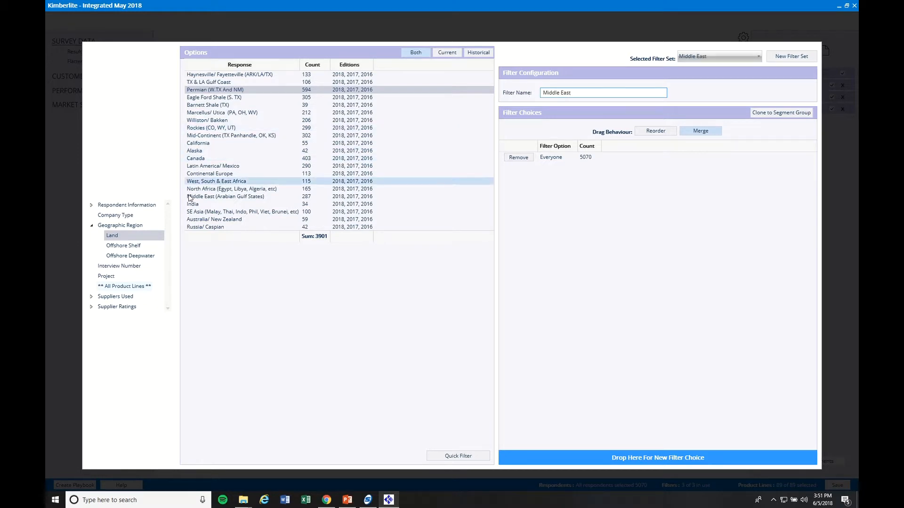
Add Middle East (Arabian Gulf States) from Geographic Region > Land as a filter choice (287).
click(111, 236)
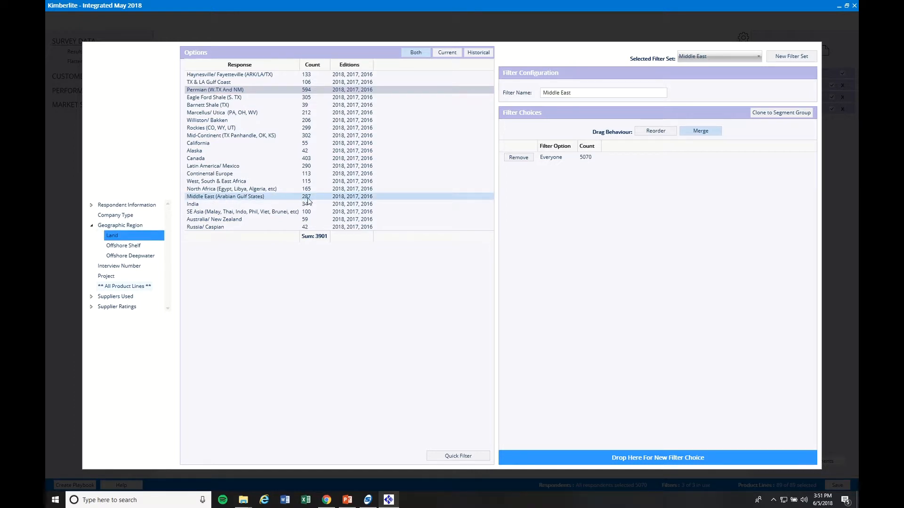
click(264, 197)
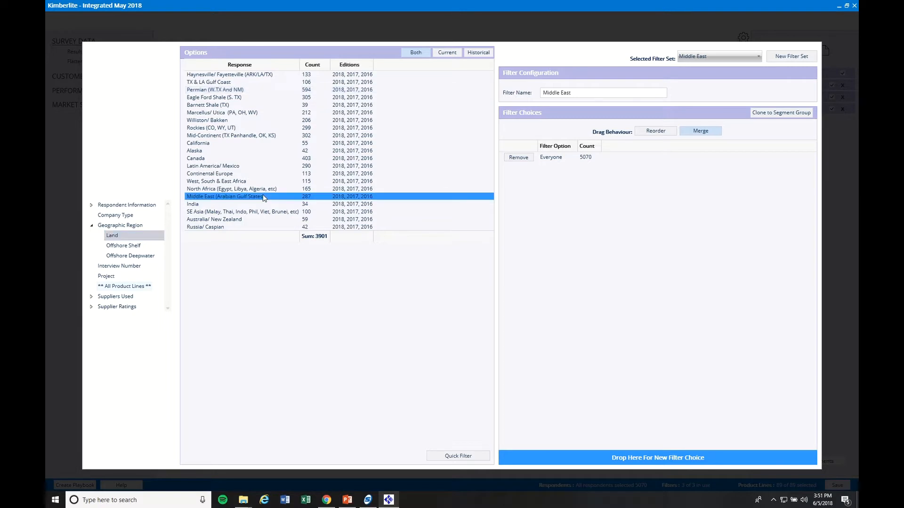
drag(264, 197, 574, 225)
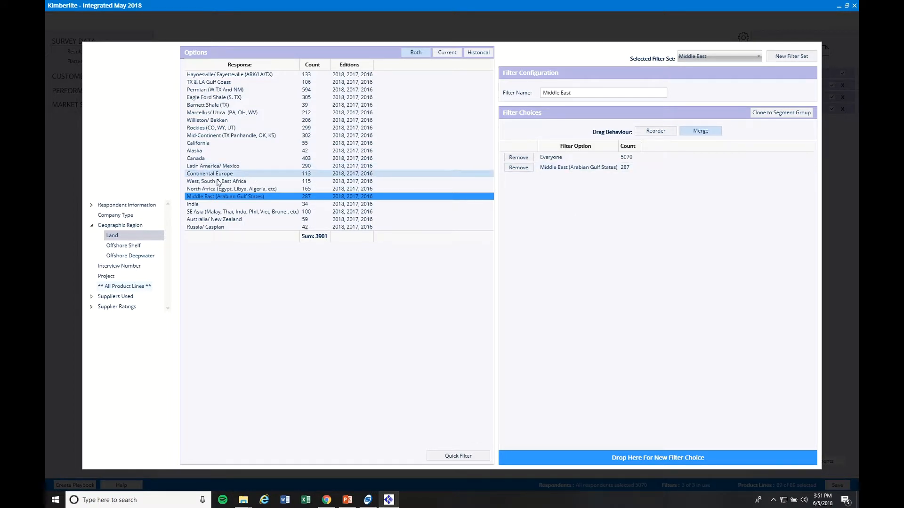
click(90, 208)
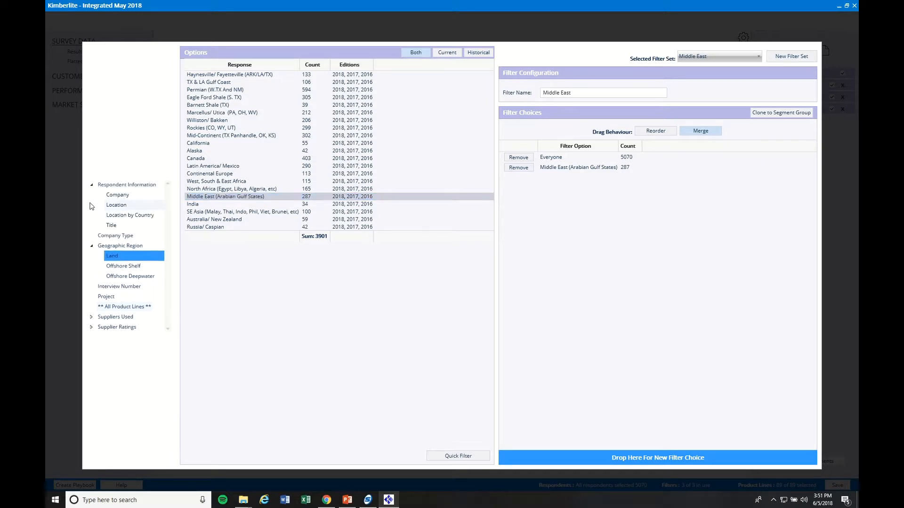
List respondents by country, sorted by respondent count largest first.
click(120, 216)
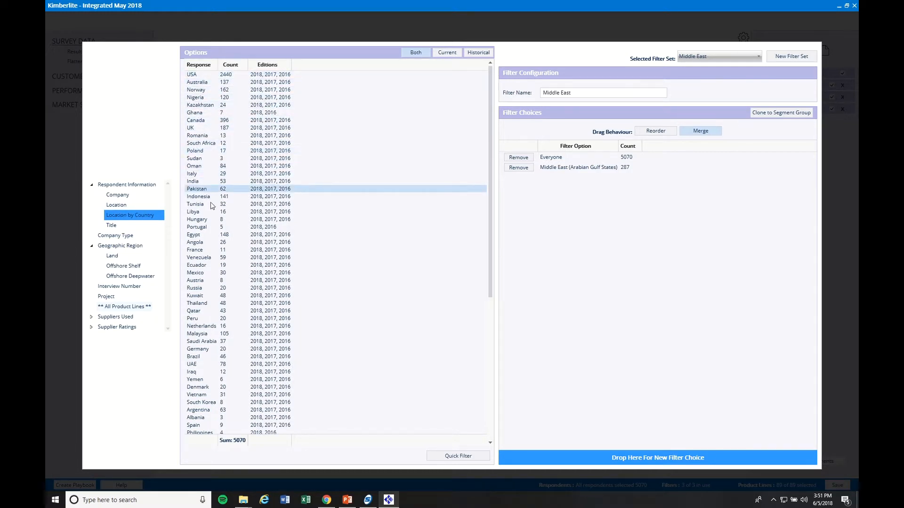
click(202, 166)
click(230, 65)
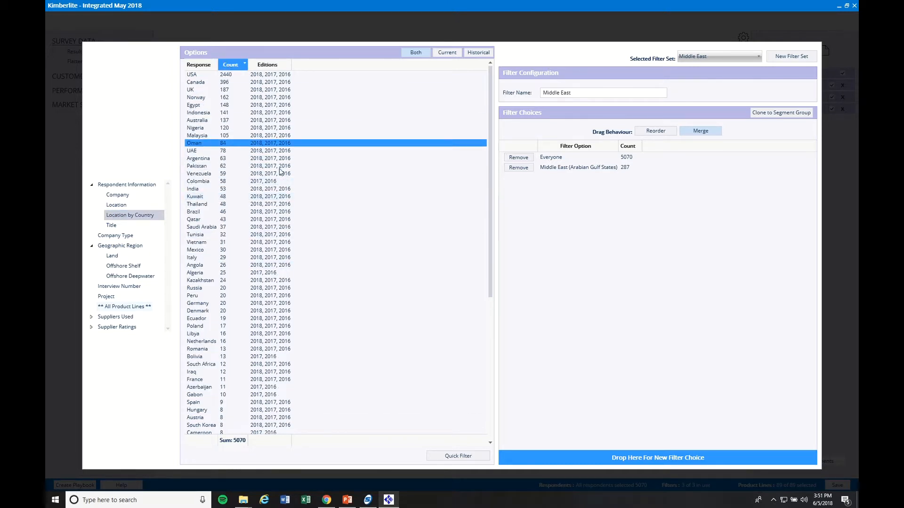
Add UAE (78), Oman (84), Kuwait (48), Qatar (43) and Saudi Arabia (37) as separate choices.
click(218, 145)
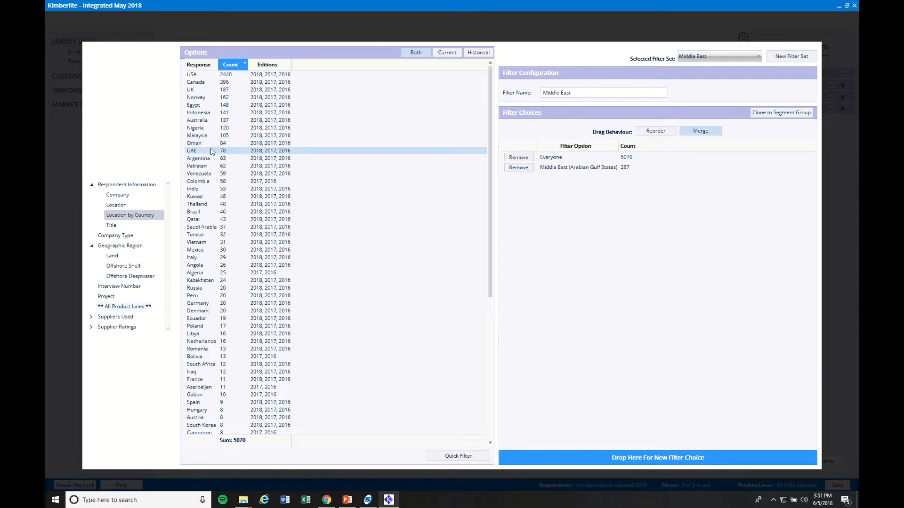
click(215, 150)
ctrl+click(211, 143)
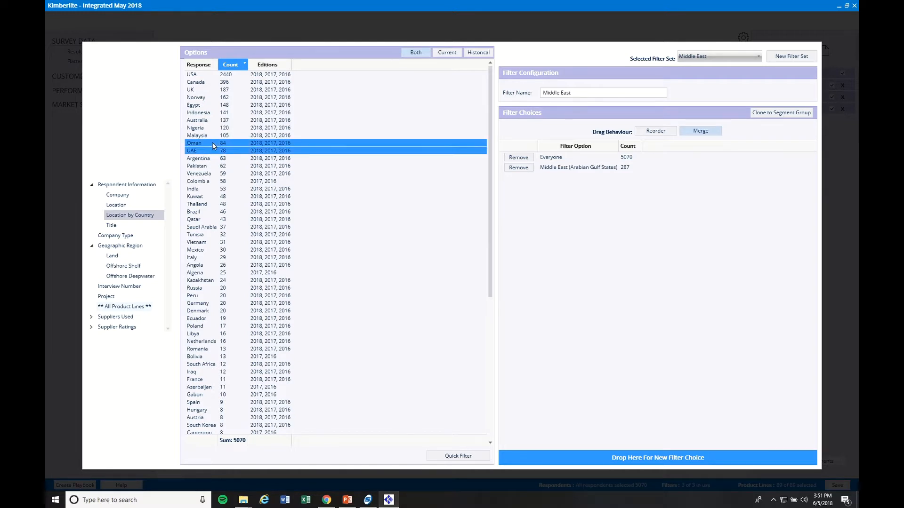
ctrl+click(207, 196)
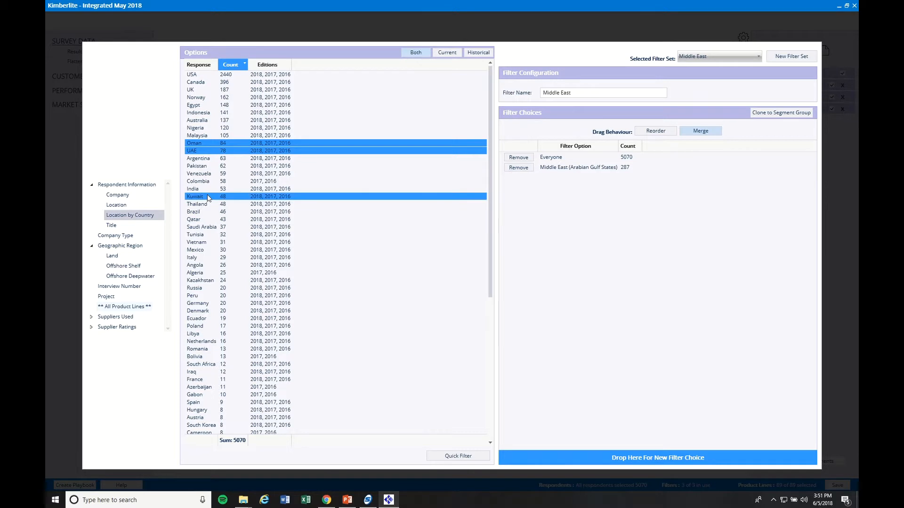
ctrl+click(210, 219)
ctrl+click(212, 227)
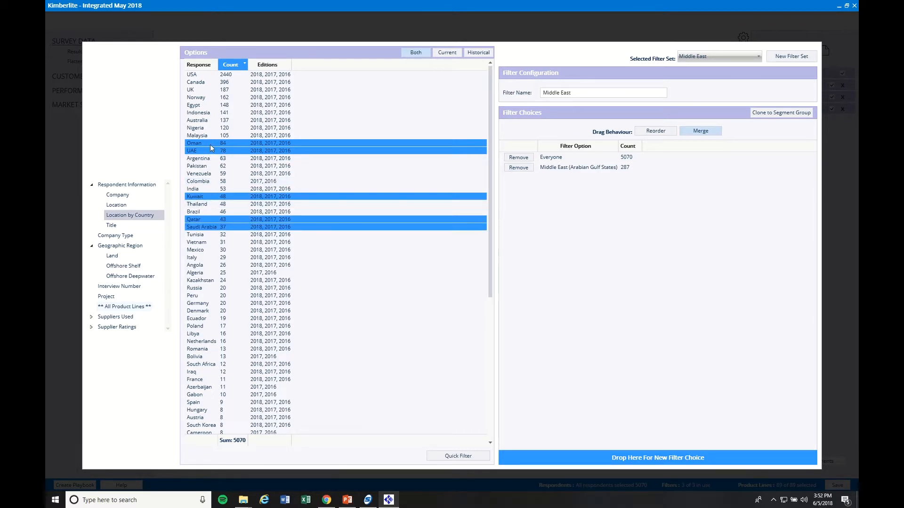
drag(210, 145, 631, 295)
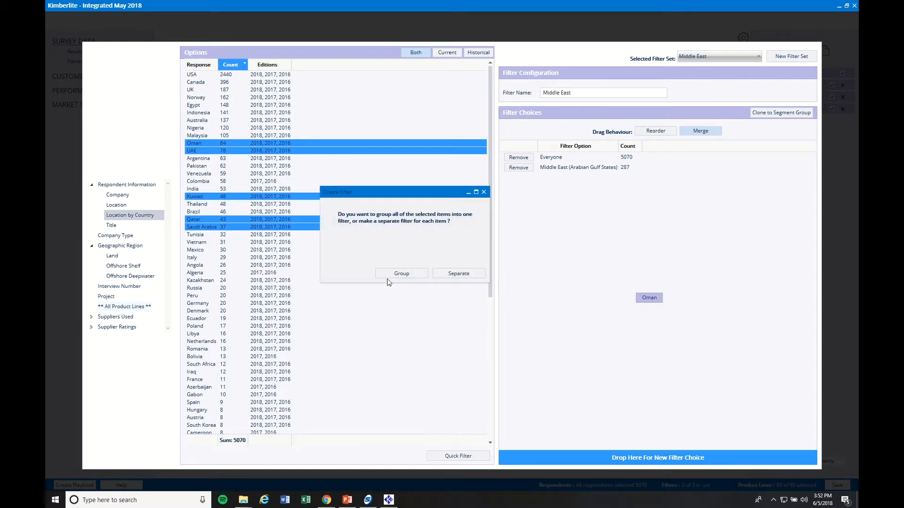
click(461, 276)
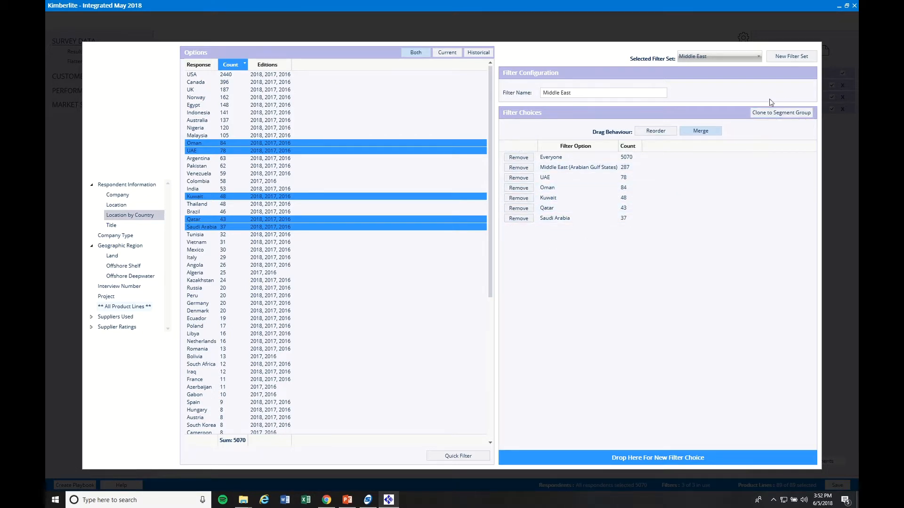
Clone the Middle East filter set into a segment group and view it under Market Segment Groups.
click(773, 112)
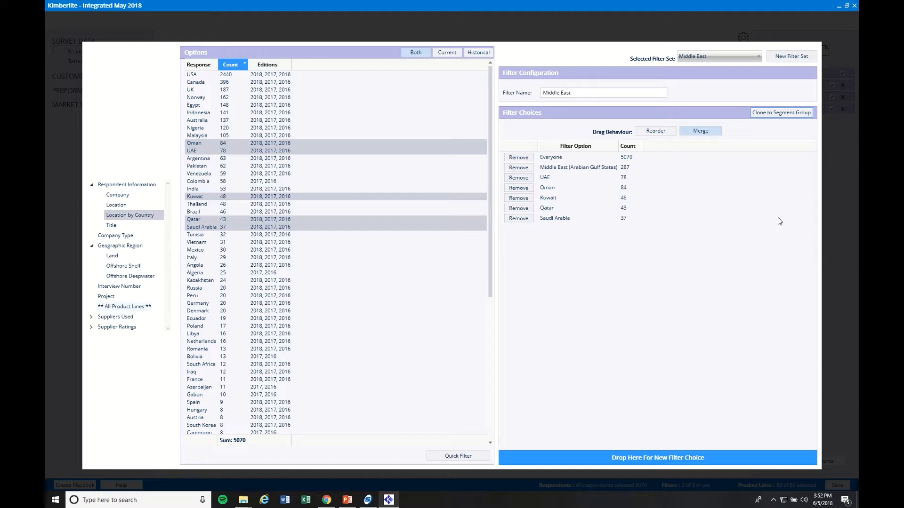
click(840, 237)
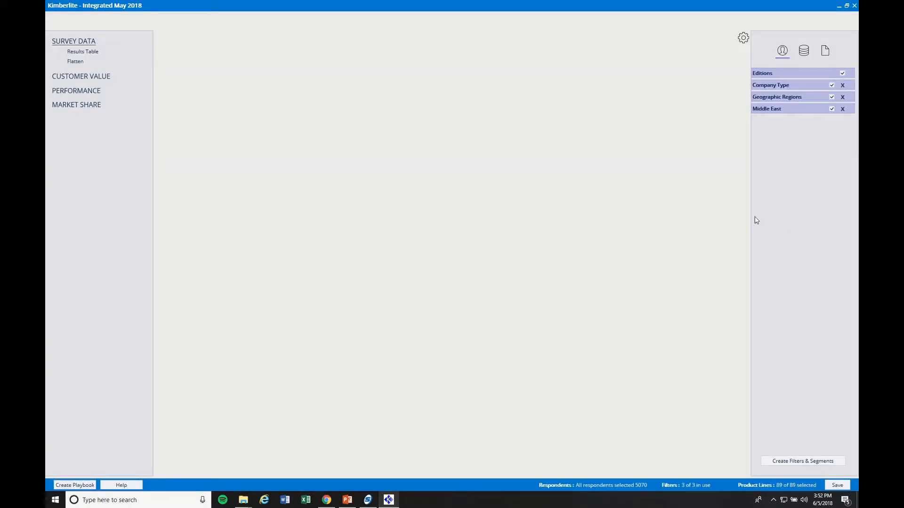
click(787, 109)
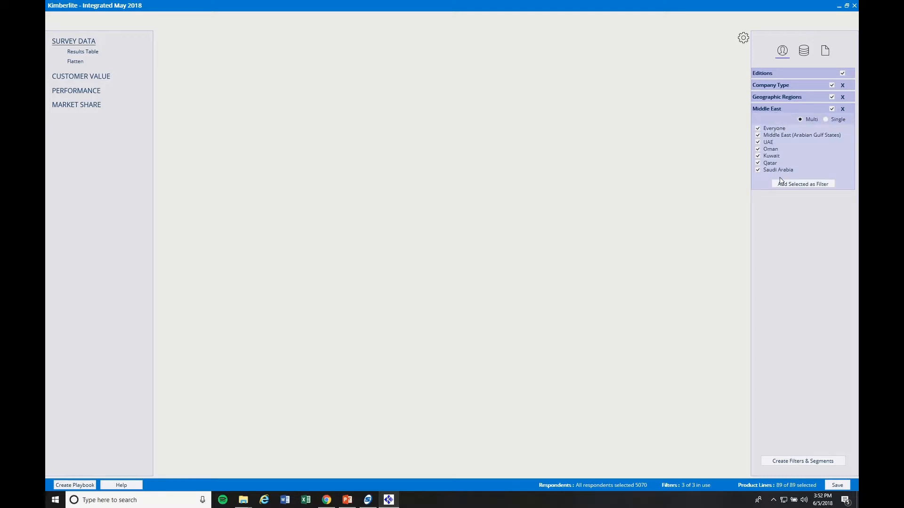
click(802, 54)
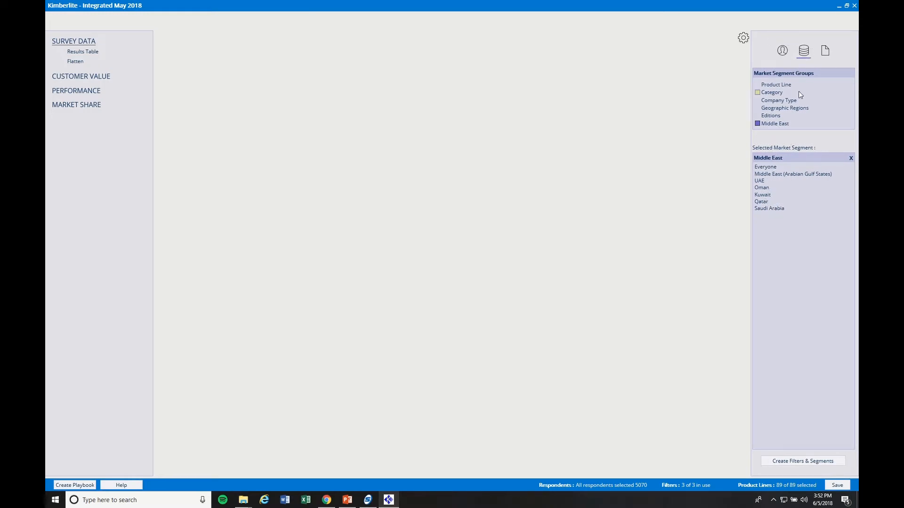
Open the Customer Value Map and compare Halliburton's regional points with the overall supplier view.
click(74, 78)
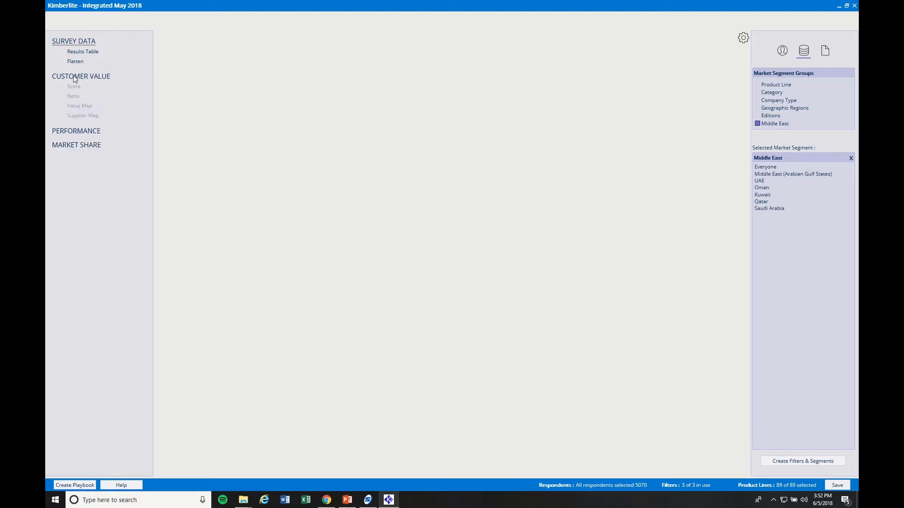
click(80, 106)
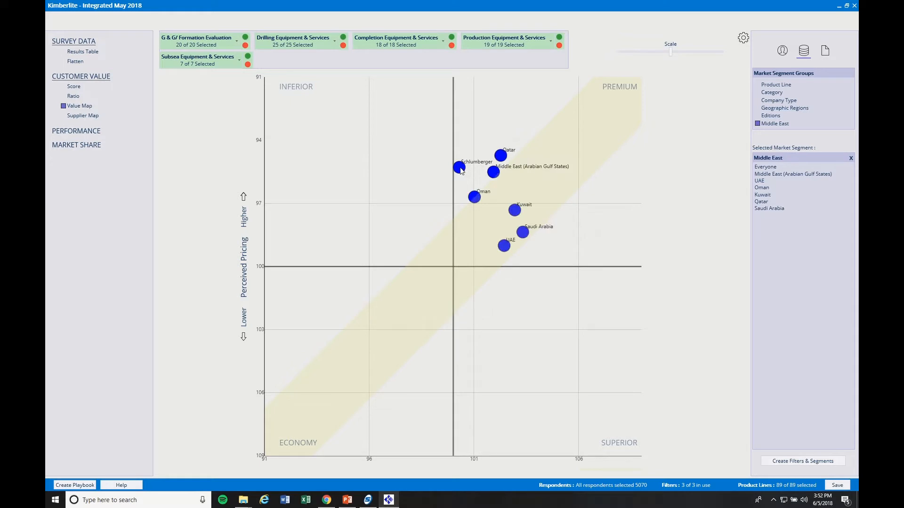
click(459, 168)
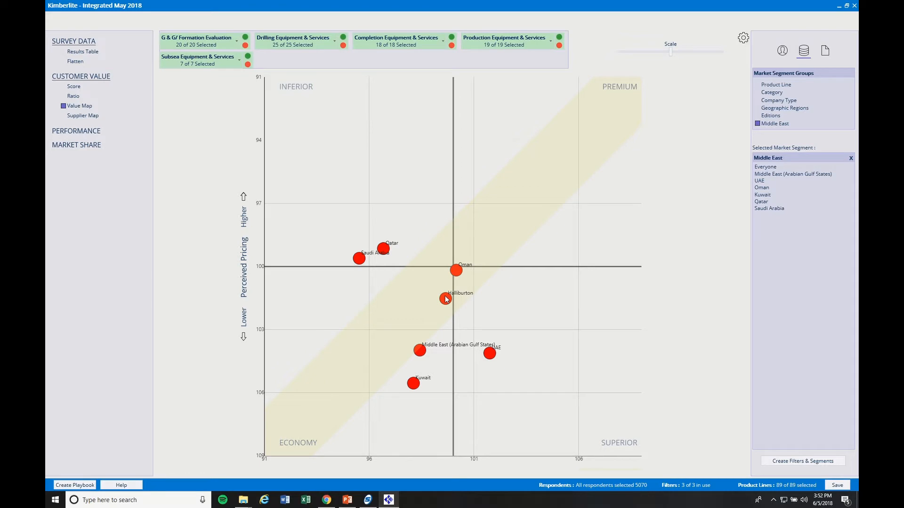
click(446, 298)
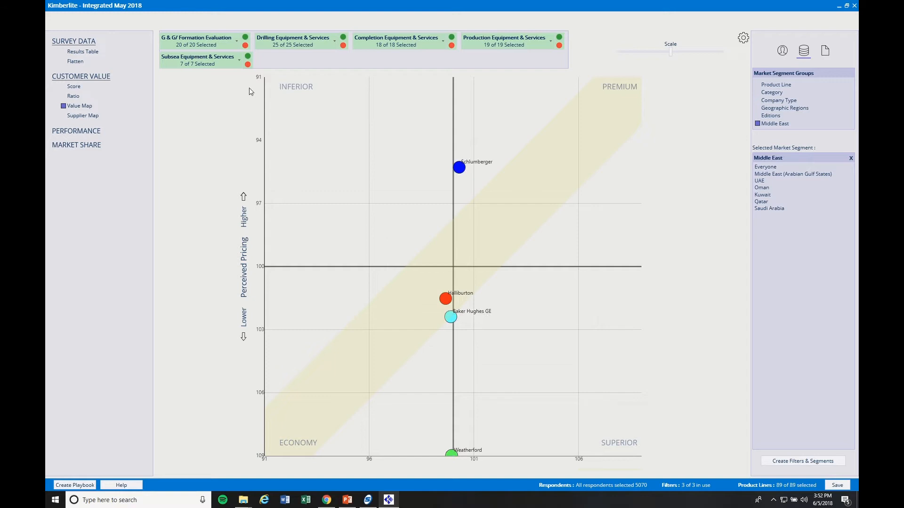
Plot Halliburton and Schlumberger on the Supplier Map across the Middle East countries.
click(81, 115)
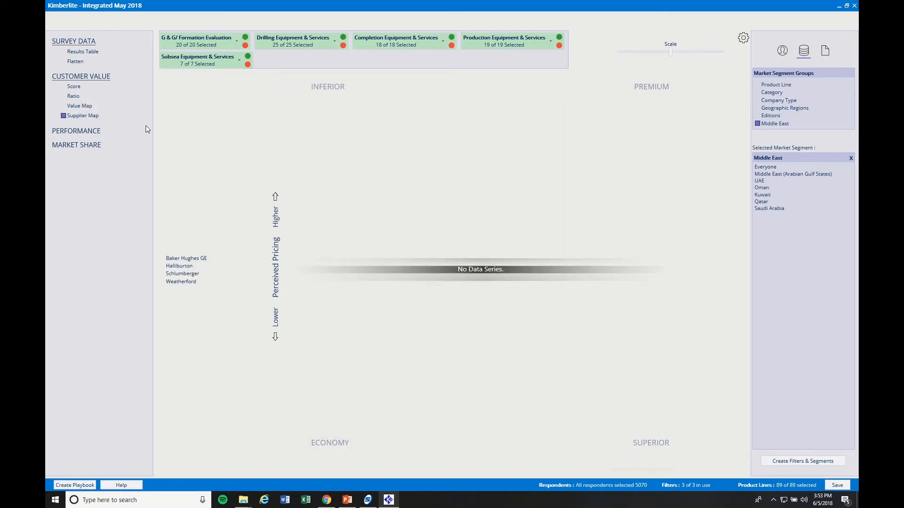
click(184, 267)
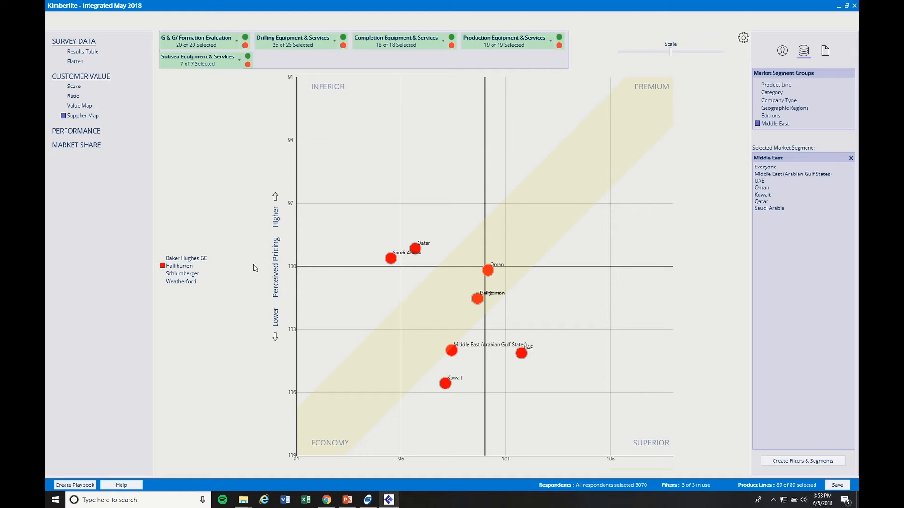
click(191, 277)
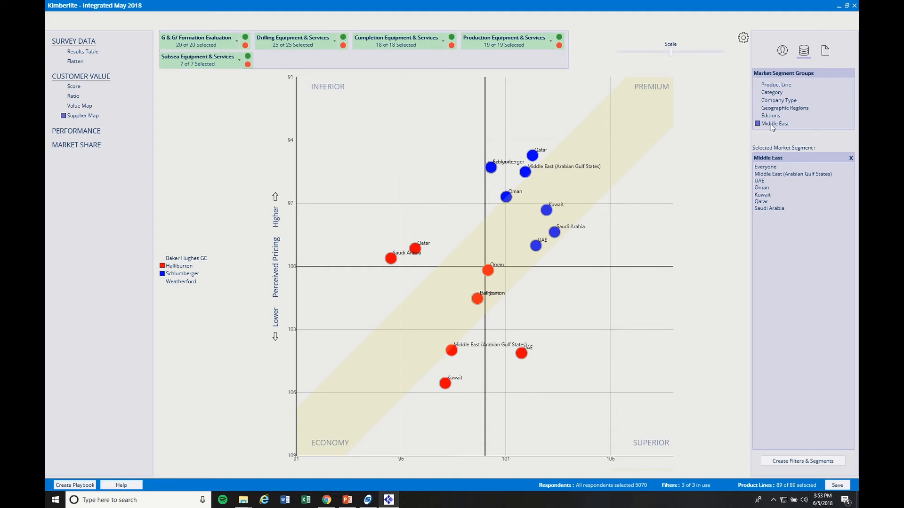
Segment the Supplier Map by Category, Company Type, then Middle East; show respondent filters.
click(777, 97)
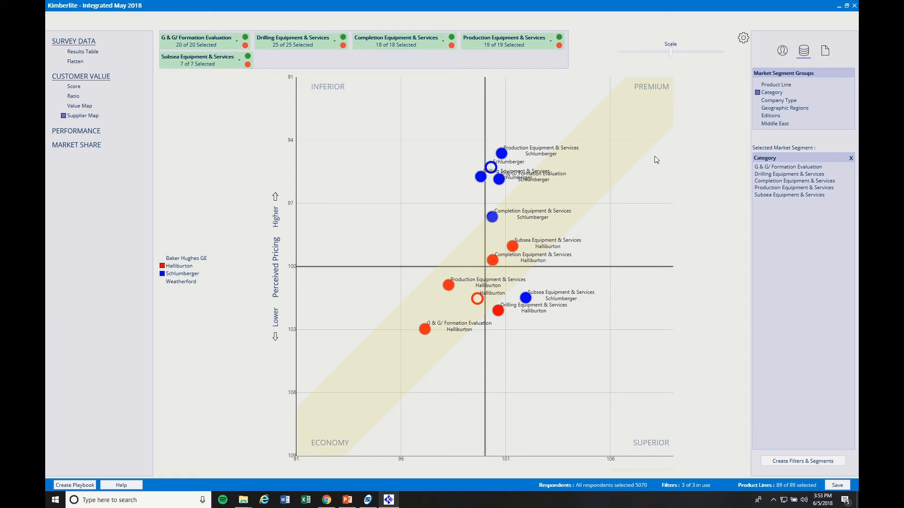
click(769, 102)
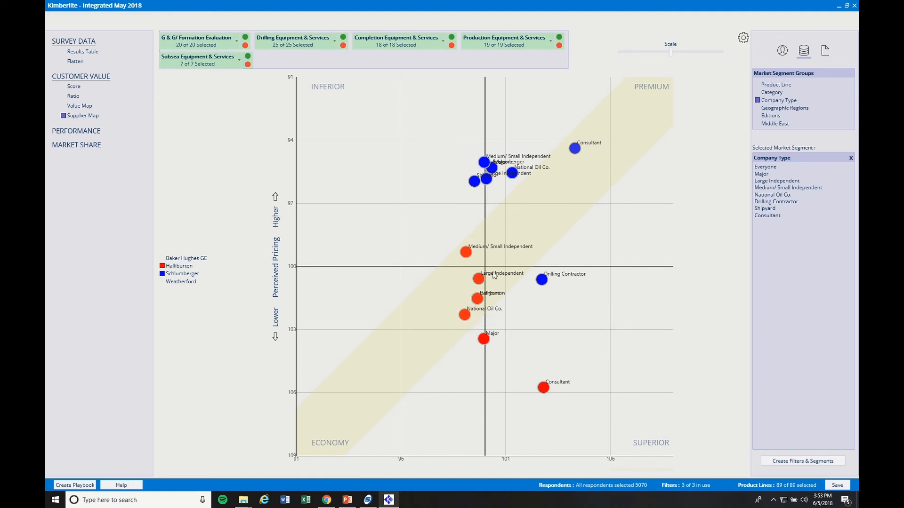
click(772, 124)
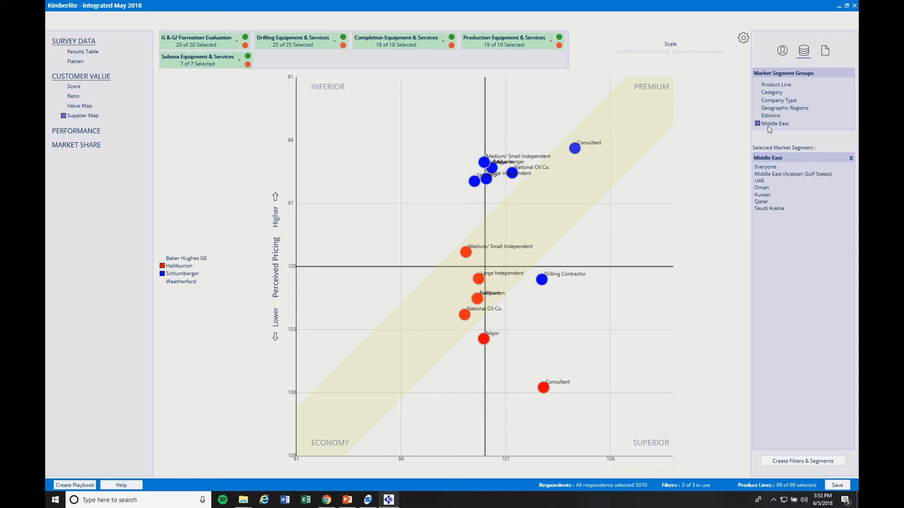
click(782, 54)
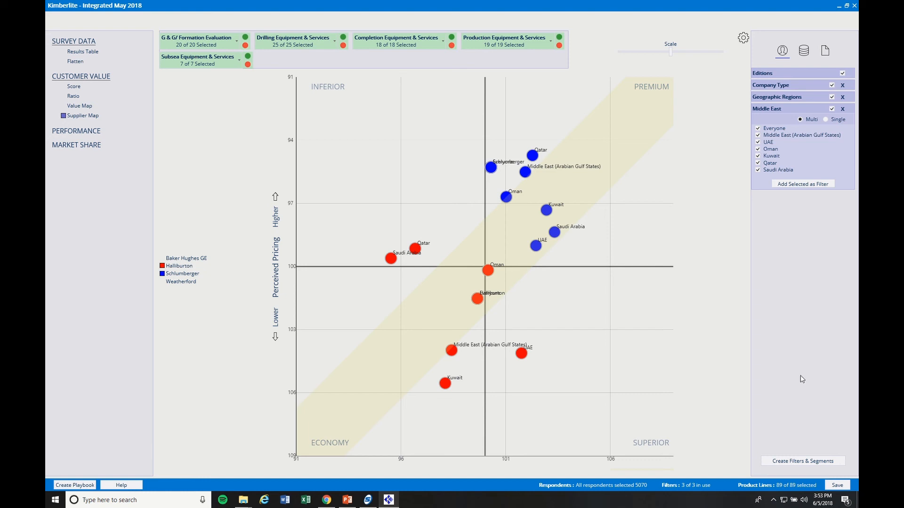